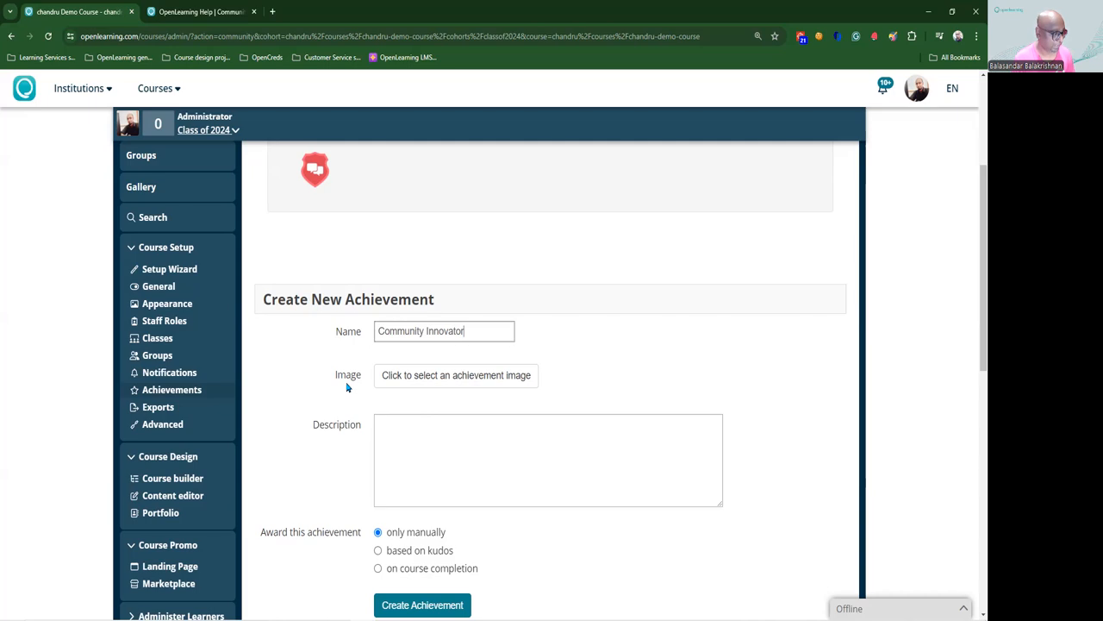
Step: Choose the gold trophy shield from the achievement library as the image for the Community Innovator achievement
{"action": "left_click", "coordinate": [418, 384]}
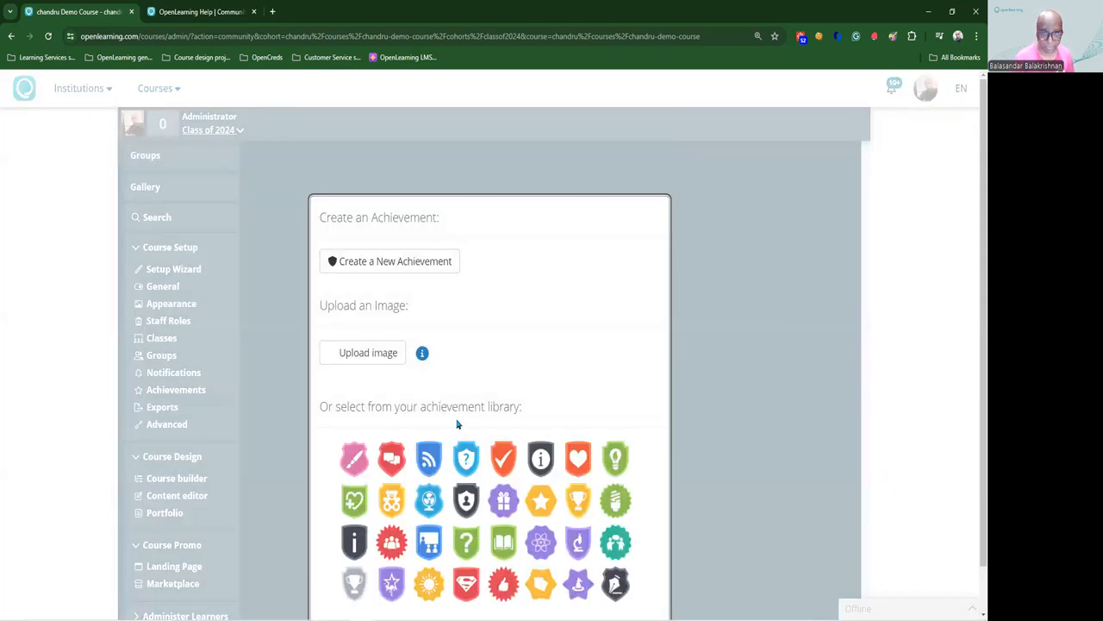
{"action": "scroll", "coordinate": [457, 425], "scroll_direction": "down", "scroll_amount": 1}
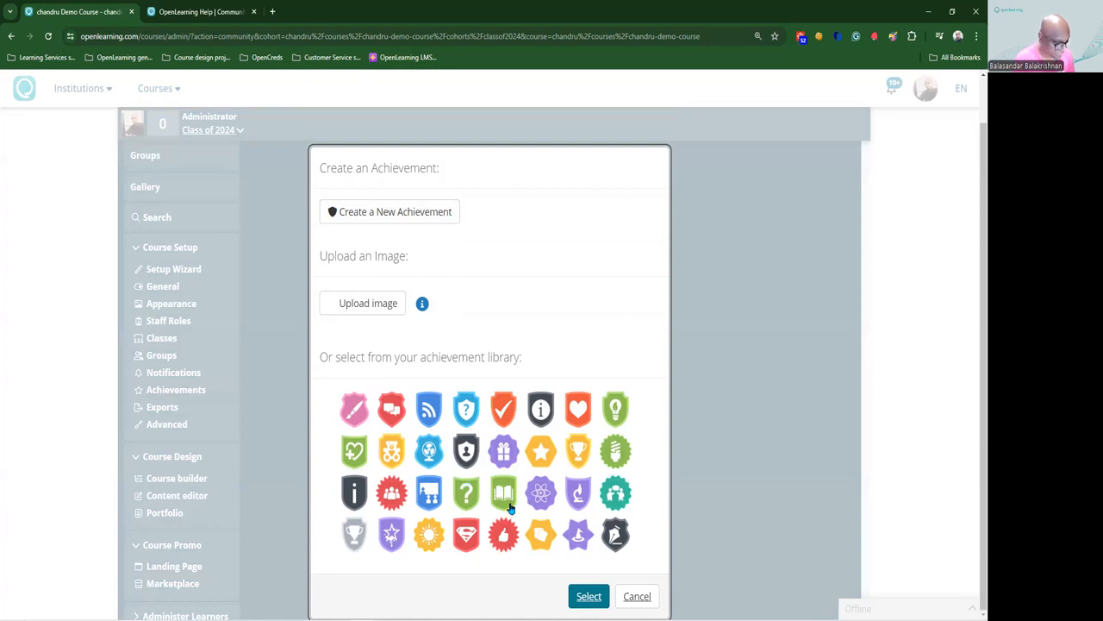
{"action": "left_click", "coordinate": [585, 463]}
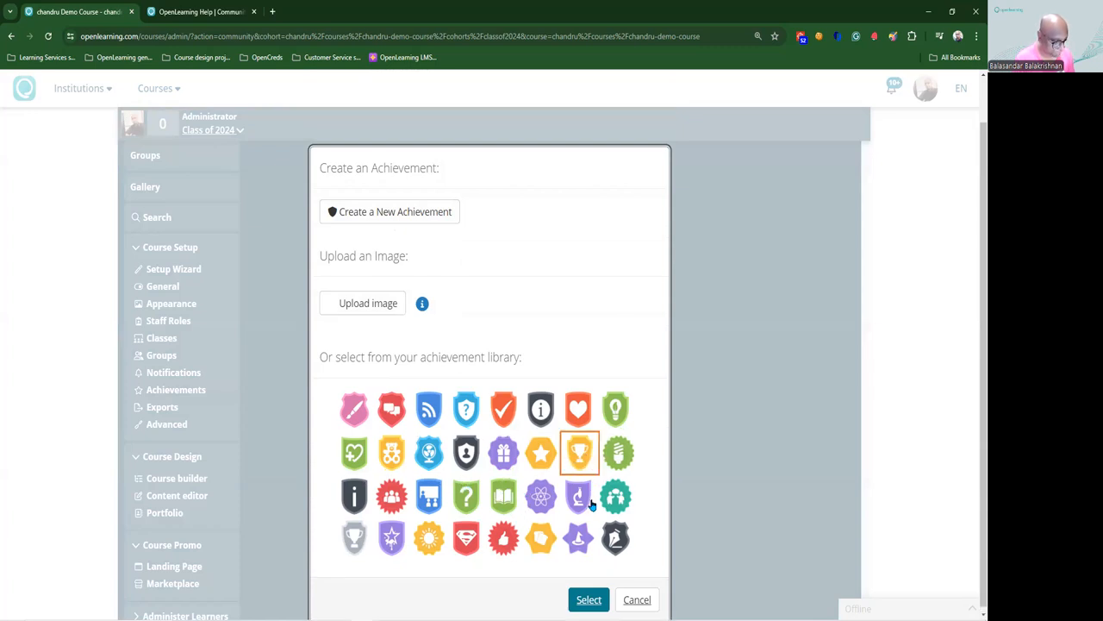
{"action": "left_click", "coordinate": [598, 599]}
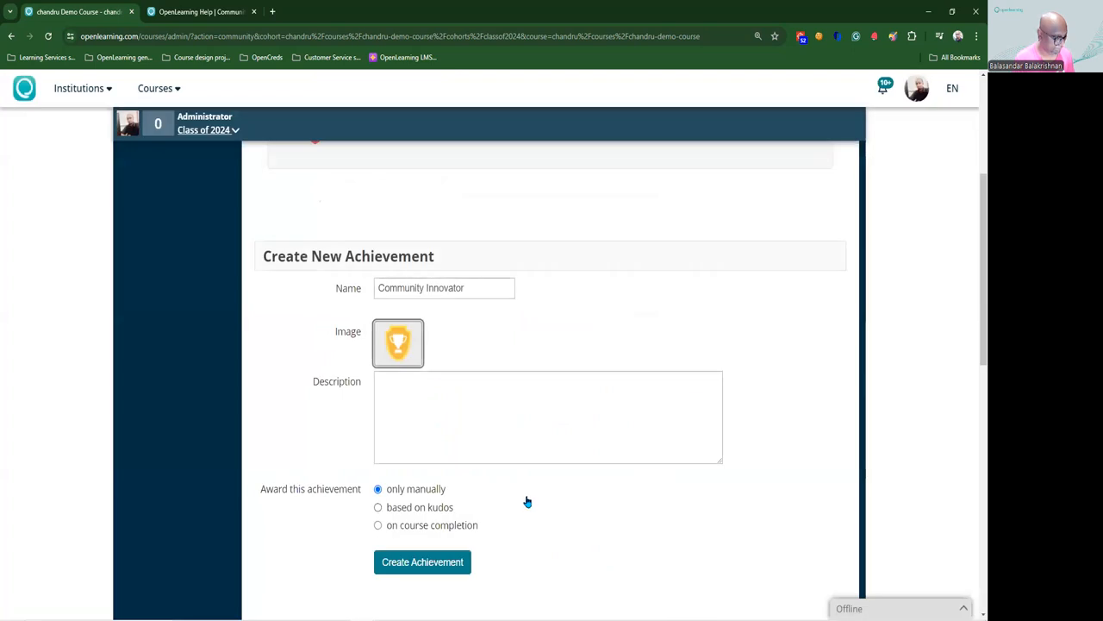
Step: Fill in the description, starting "This badge is awarded to learners who actively contribute new ideas and insightful comments to our learning community"
{"action": "scroll", "coordinate": [525, 500], "scroll_direction": "down", "scroll_amount": 1}
{"action": "left_click", "coordinate": [414, 306]}
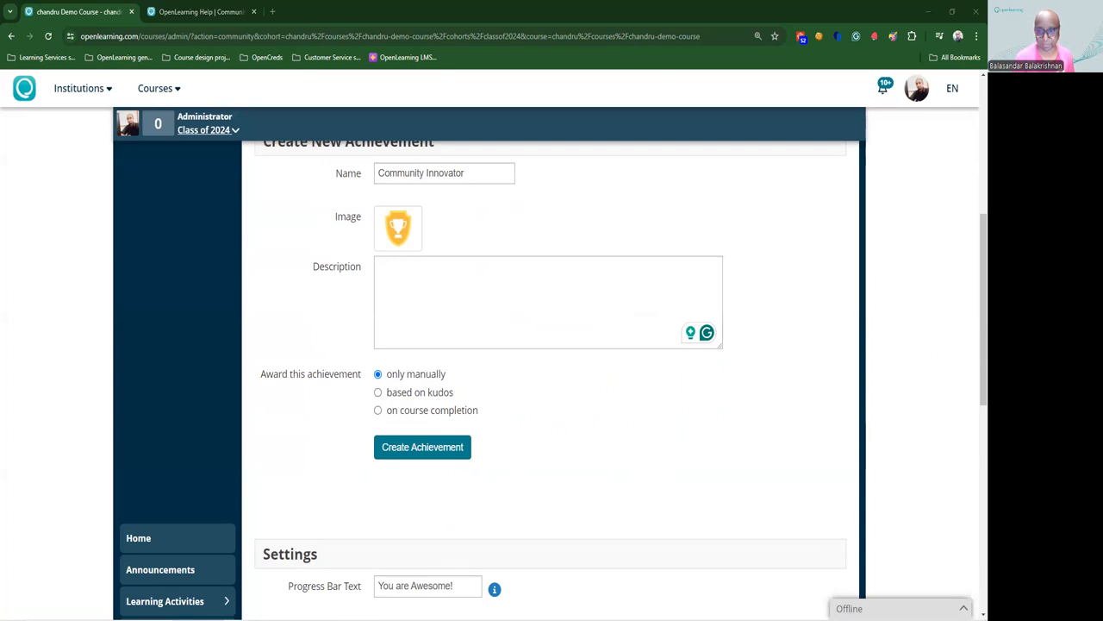
{"action": "left_click", "coordinate": [593, 318]}
{"action": "type", "text": "This badge is awarded to learners who actively contribute new ideas and insightful comments to our learning community. By sharing their thoughts and engaging in meaningful discussions, these learners help foster a collaborative and innovative environment. Their contributions not only enhance their own learning experience but also inspire and support their peers."}
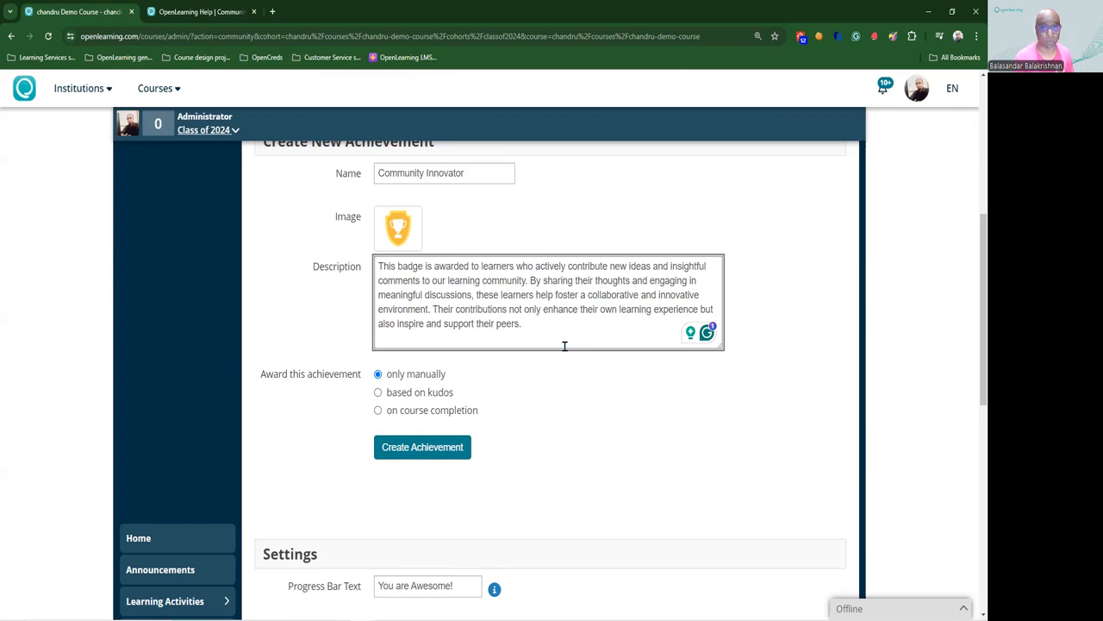
{"action": "left_click", "coordinate": [546, 395]}
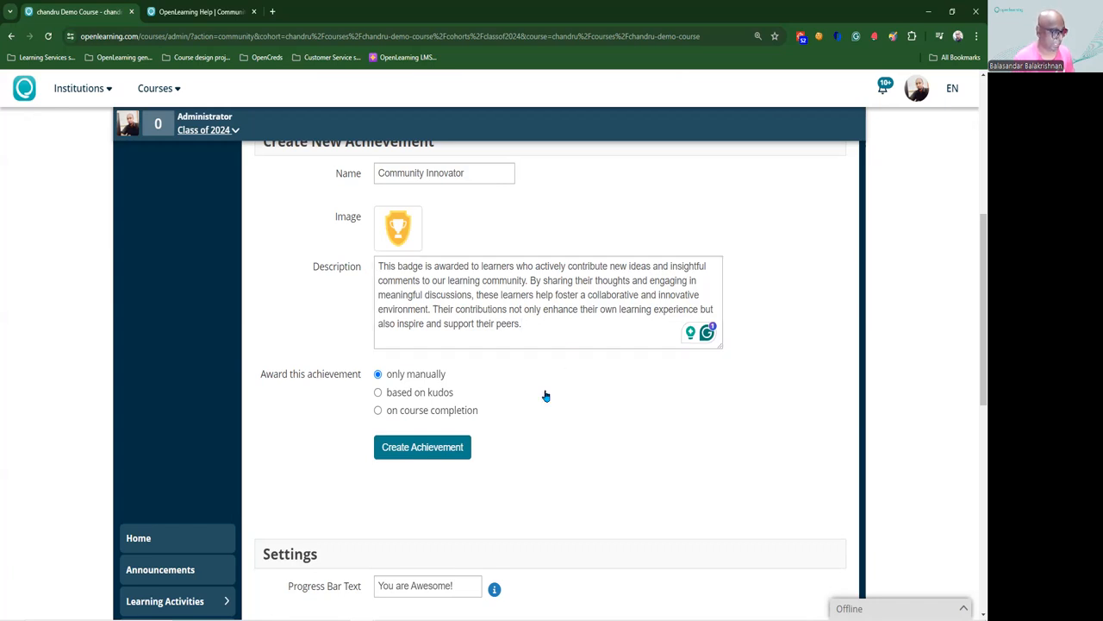
Step: Set the achievement to be awarded only manually and expand the Administer Learners section
{"action": "scroll", "coordinate": [369, 393], "scroll_direction": "down", "scroll_amount": 1}
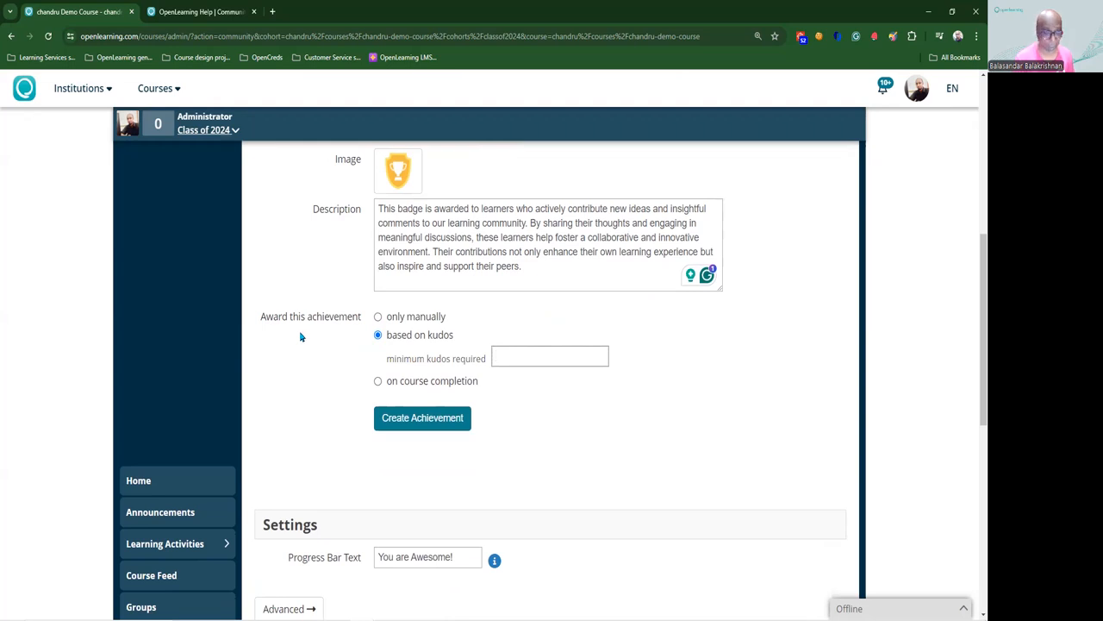
{"action": "left_click", "coordinate": [400, 320]}
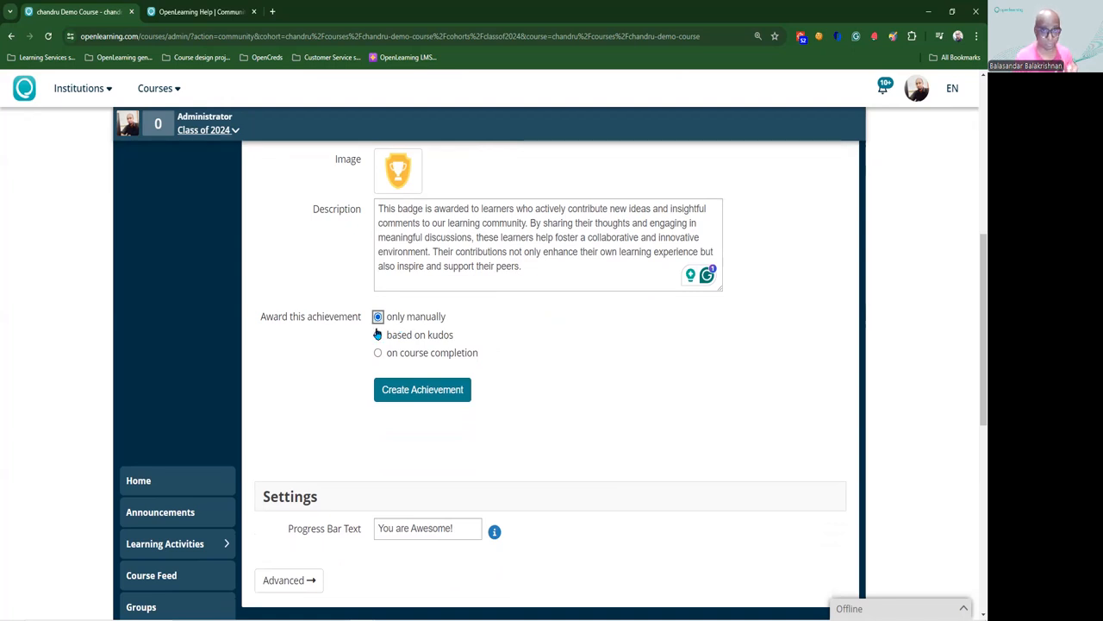
{"action": "scroll", "coordinate": [184, 470], "scroll_direction": "down", "scroll_amount": 2}
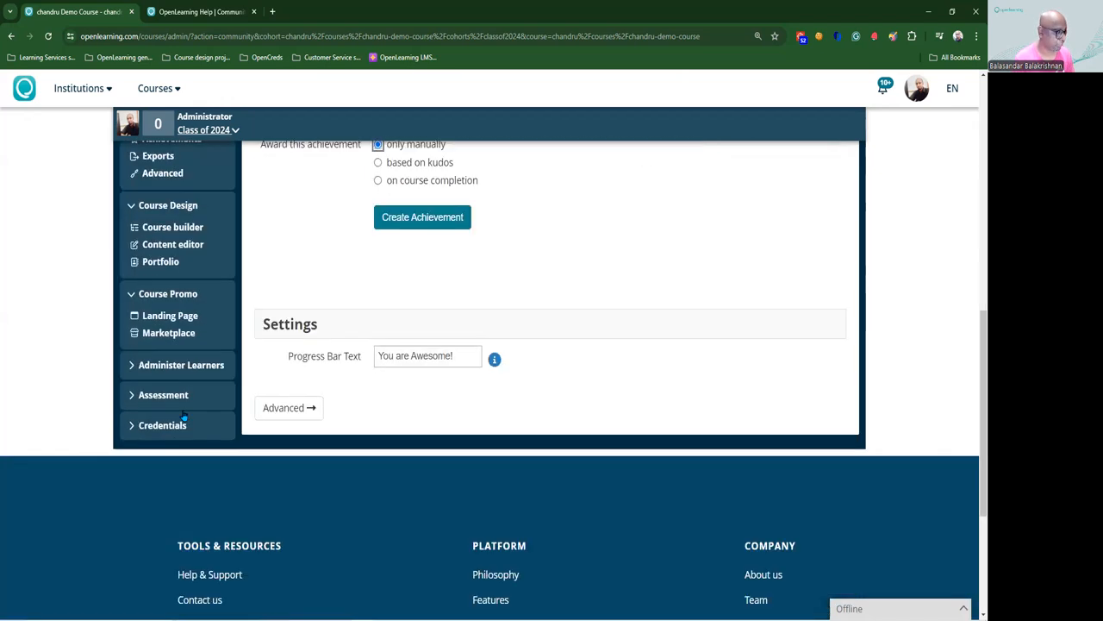
{"action": "left_click", "coordinate": [170, 365]}
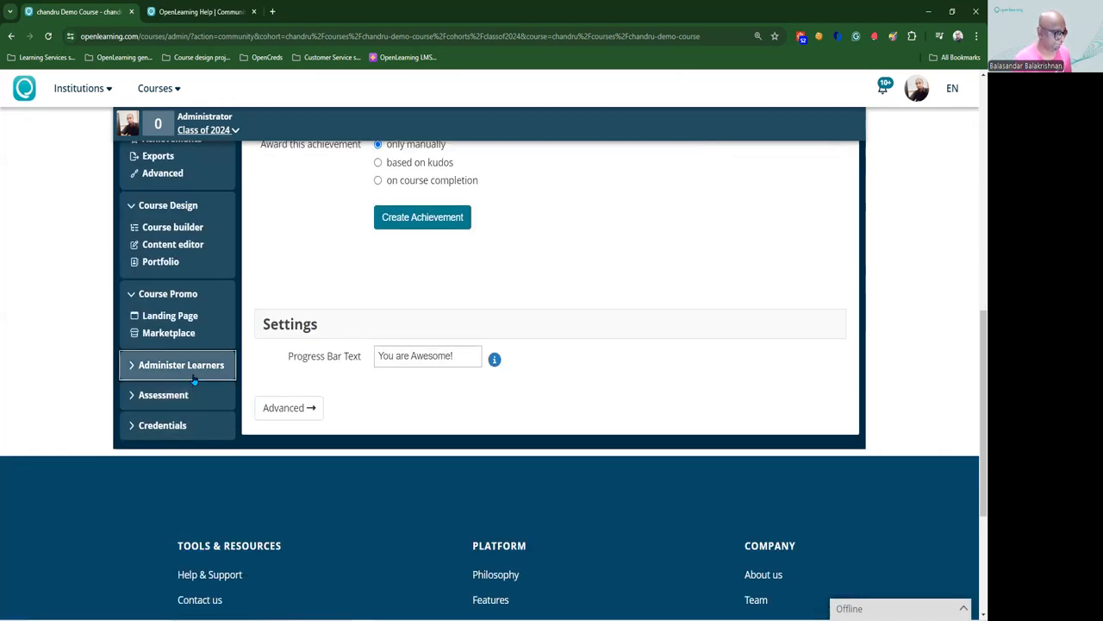
{"action": "scroll", "coordinate": [350, 406], "scroll_direction": "up", "scroll_amount": 2}
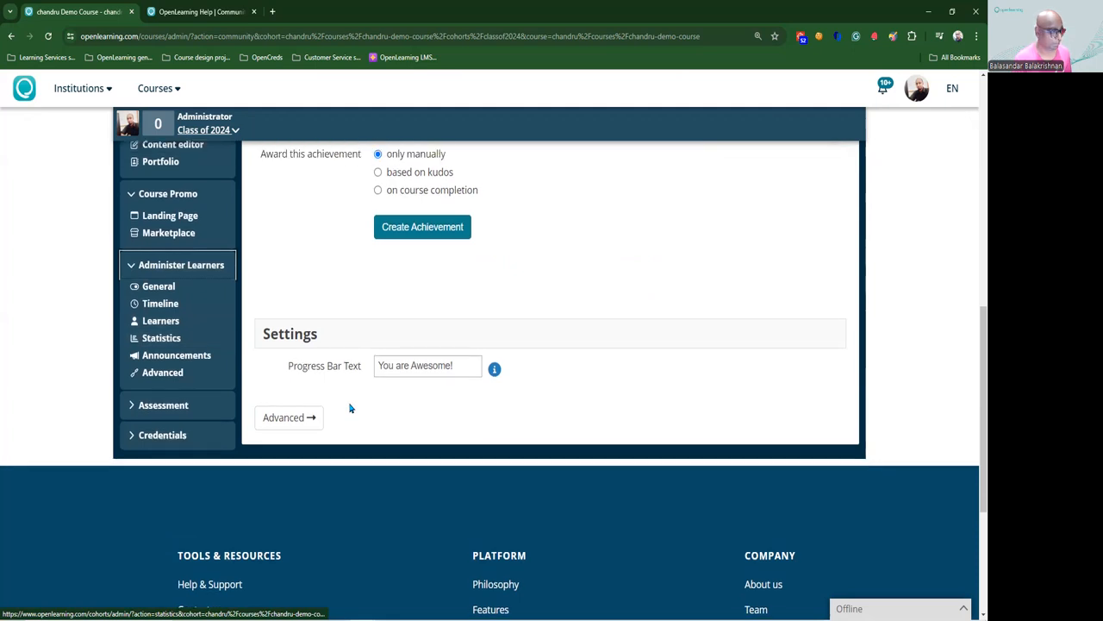
Step: Set the achievement to be awarded based on kudos, with a minimum of 10 kudos required
{"action": "left_click", "coordinate": [422, 336]}
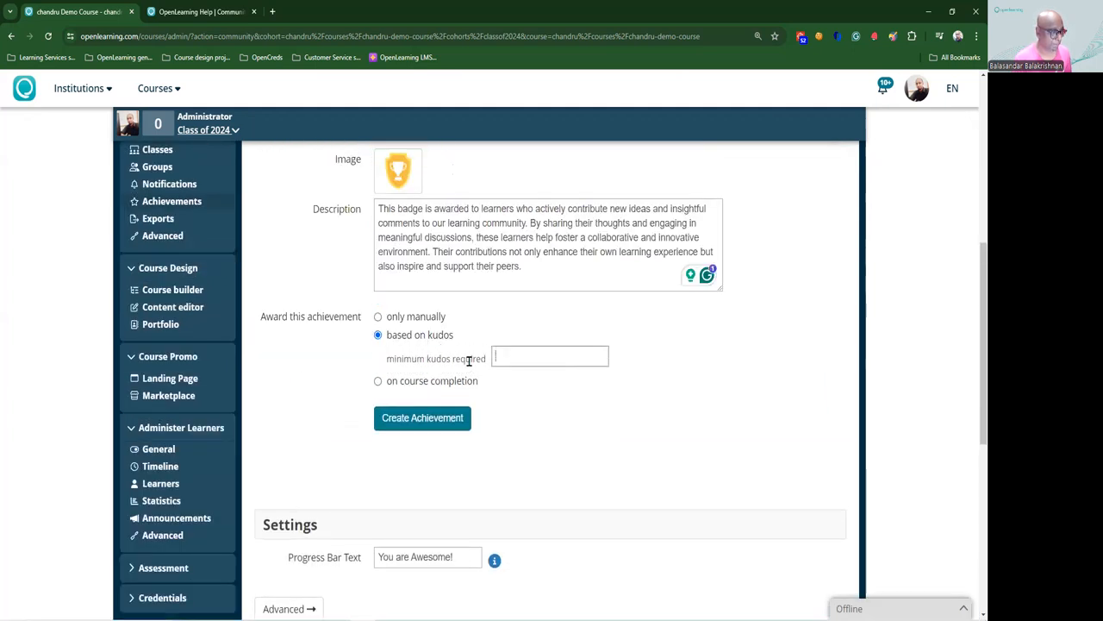
{"action": "left_click", "coordinate": [513, 359]}
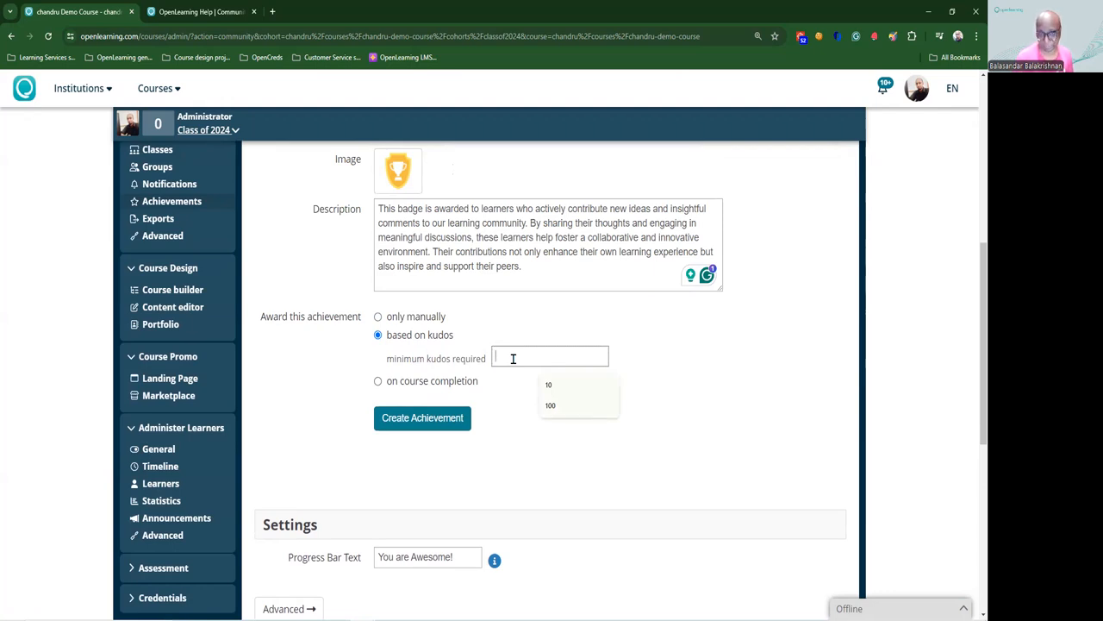
{"action": "type", "text": "10"}
{"action": "left_click", "coordinate": [341, 376]}
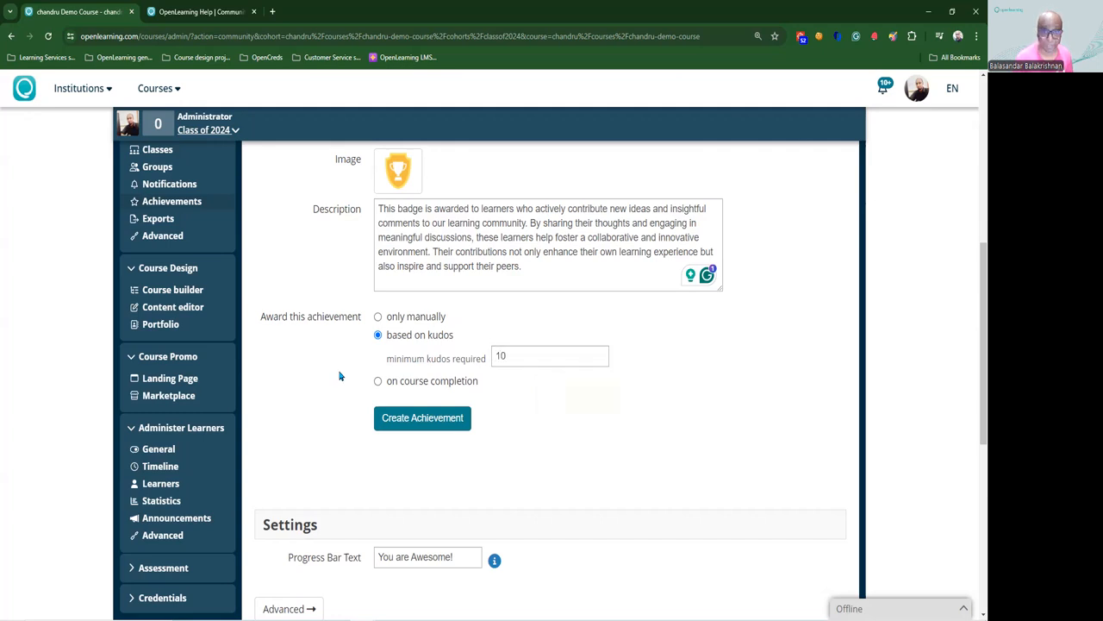
Step: Check your kudos count in the course header and create the Community Innovator achievement
{"action": "scroll", "coordinate": [388, 440], "scroll_direction": "up", "scroll_amount": 1}
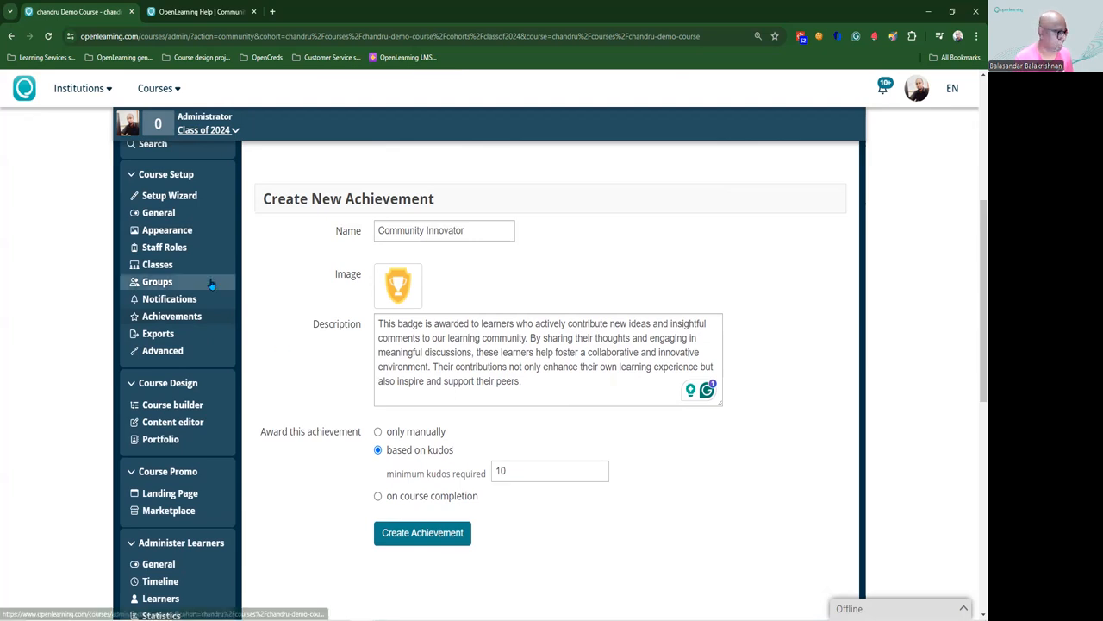
{"action": "scroll", "coordinate": [207, 285], "scroll_direction": "up", "scroll_amount": 1}
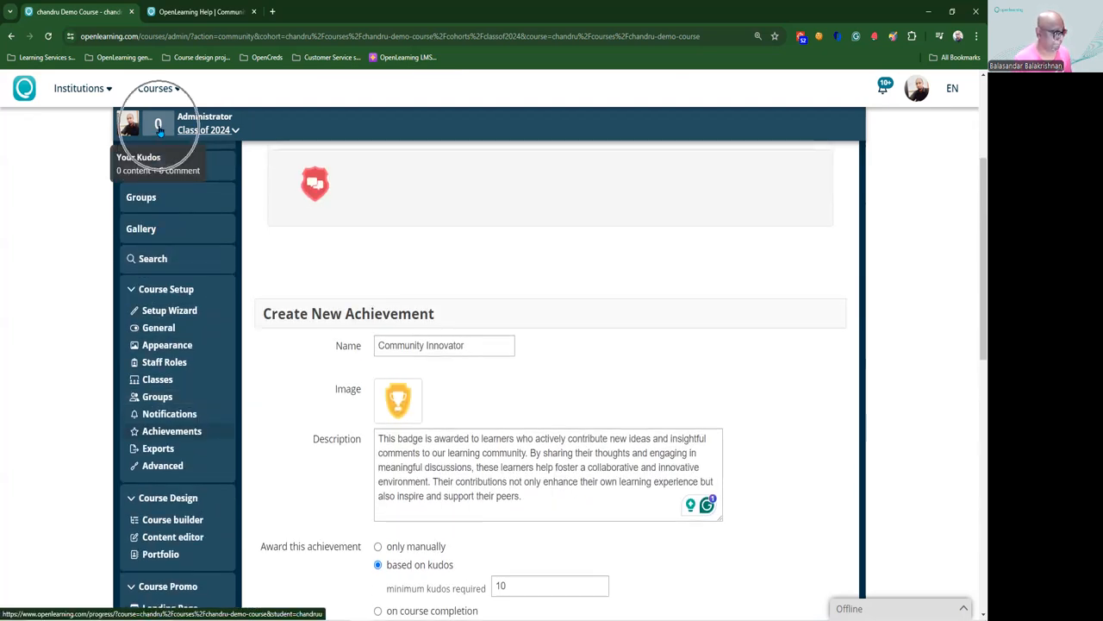
{"action": "scroll", "coordinate": [530, 379], "scroll_direction": "down", "scroll_amount": 2}
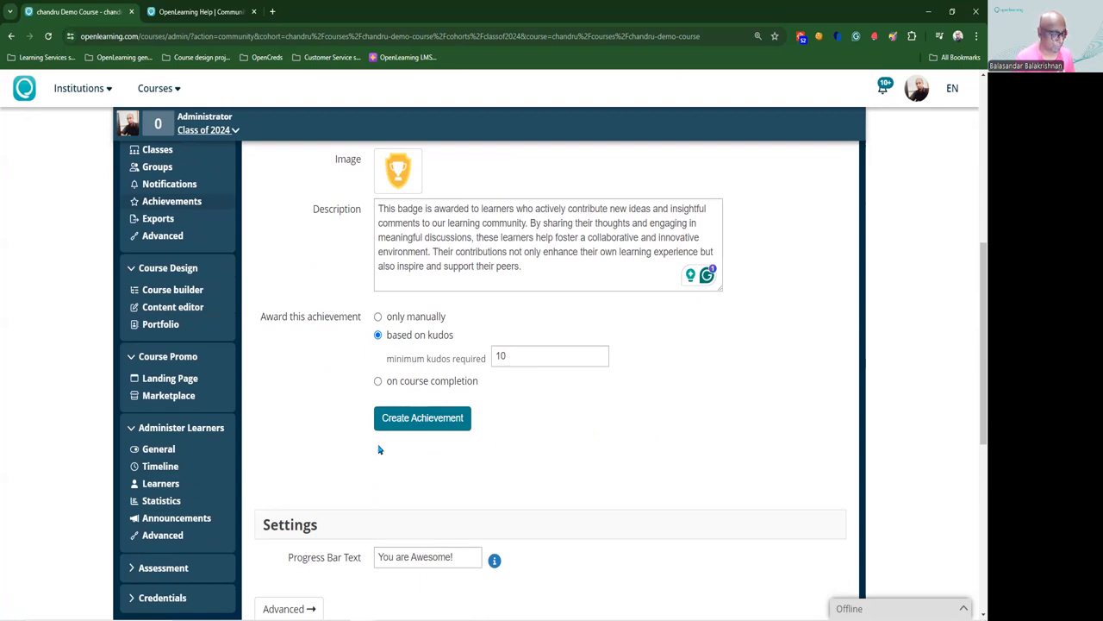
{"action": "scroll", "coordinate": [300, 332], "scroll_direction": "up", "scroll_amount": 1}
{"action": "scroll", "coordinate": [300, 332], "scroll_direction": "up", "scroll_amount": 1}
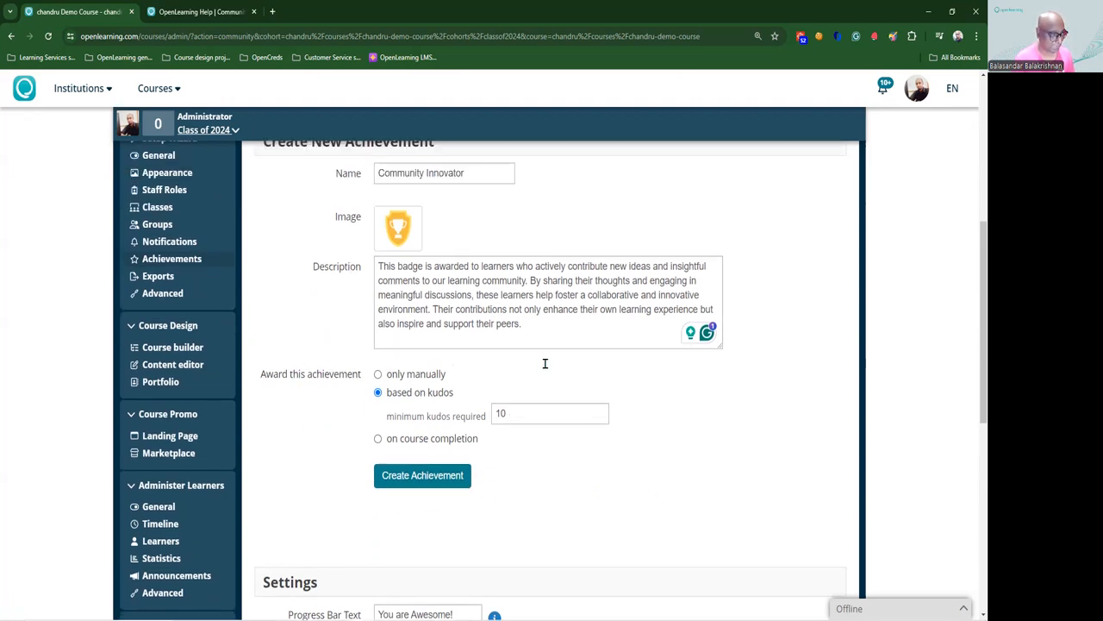
{"action": "left_click", "coordinate": [429, 481]}
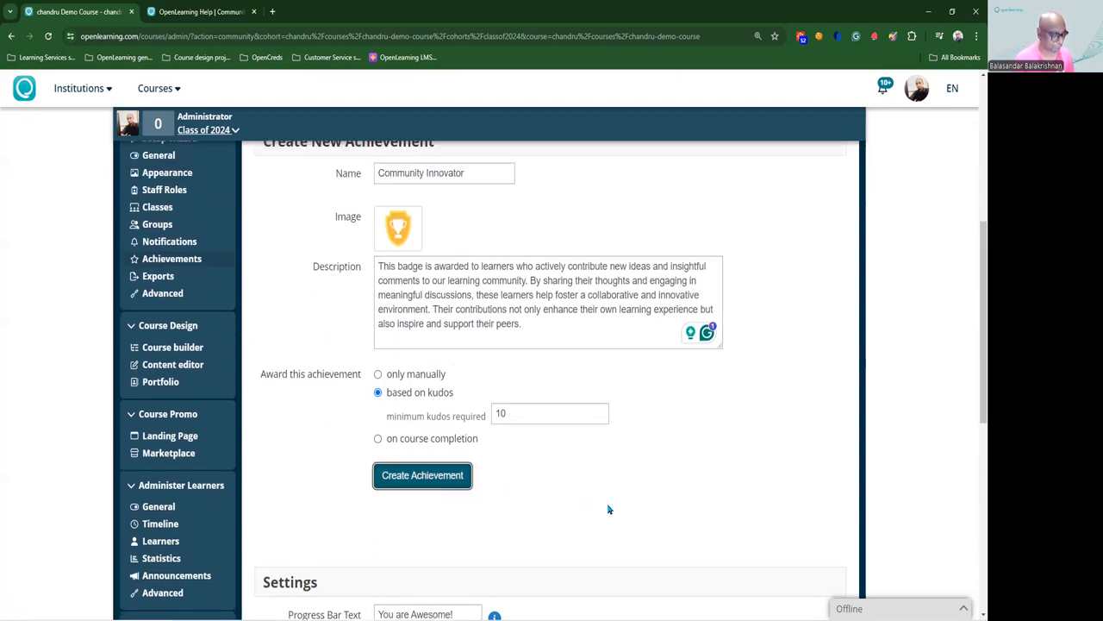
{"action": "scroll", "coordinate": [608, 509], "scroll_direction": "up", "scroll_amount": 4}
{"action": "scroll", "coordinate": [606, 509], "scroll_direction": "up", "scroll_amount": 3}
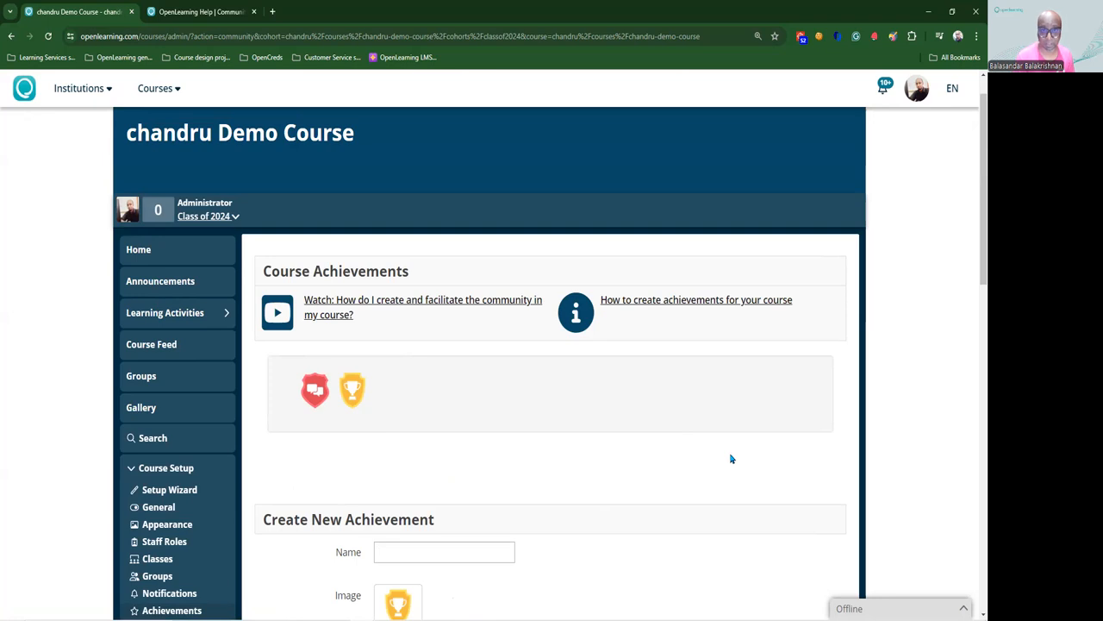
Step: Look up the Credentials entry in the profile menu, close the menu and review the course achievements
{"action": "left_click", "coordinate": [917, 90]}
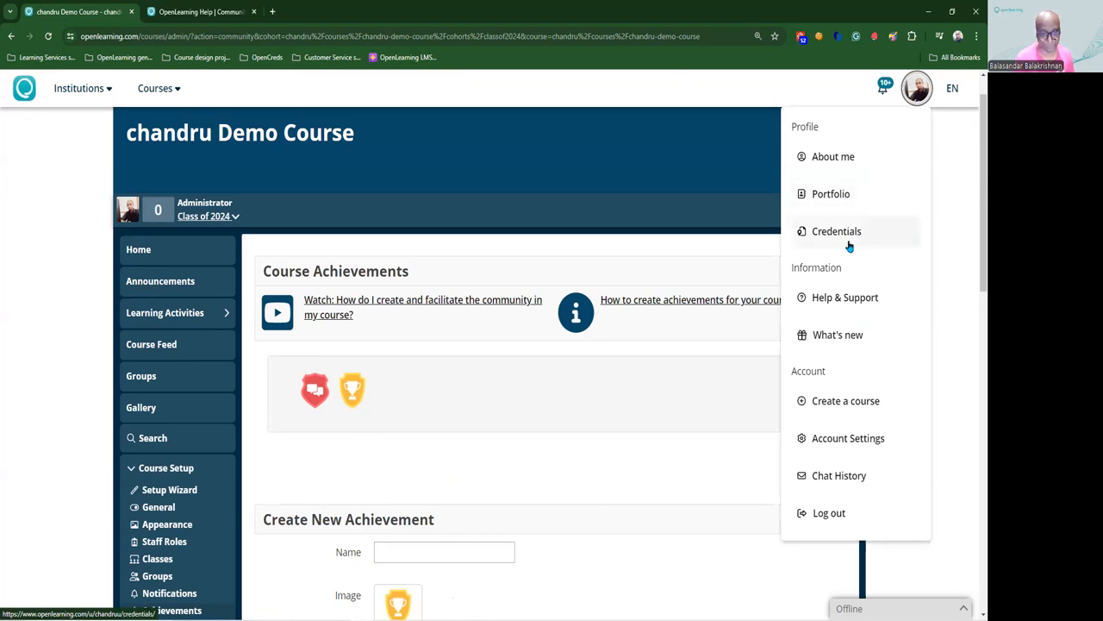
{"action": "left_click", "coordinate": [944, 235]}
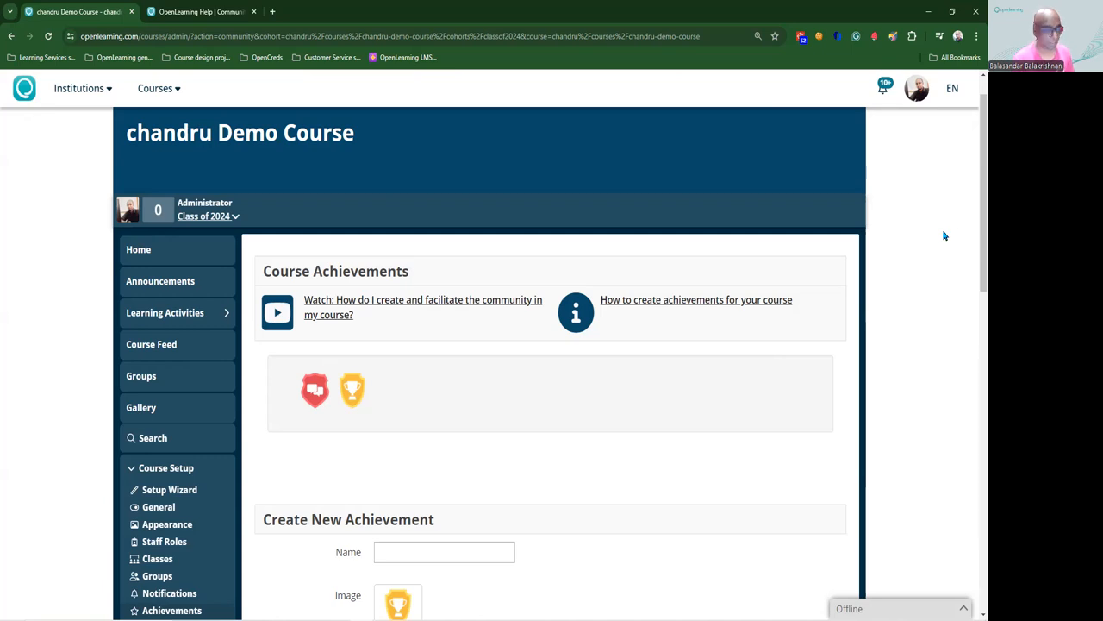
{"action": "scroll", "coordinate": [599, 348], "scroll_direction": "down", "scroll_amount": 3}
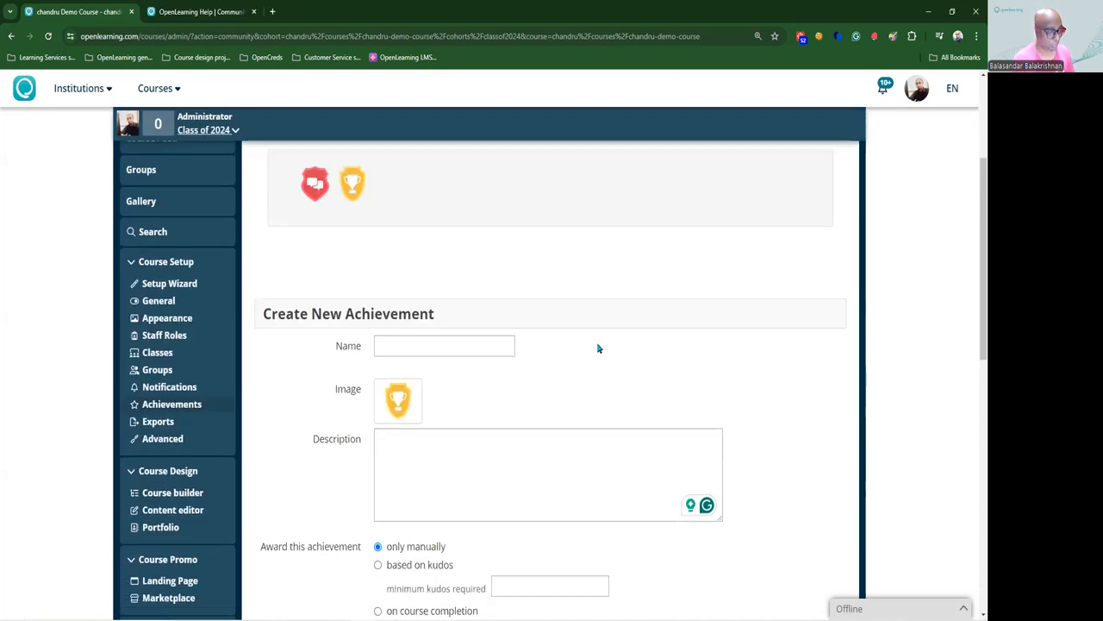
{"action": "scroll", "coordinate": [599, 348], "scroll_direction": "up", "scroll_amount": 1}
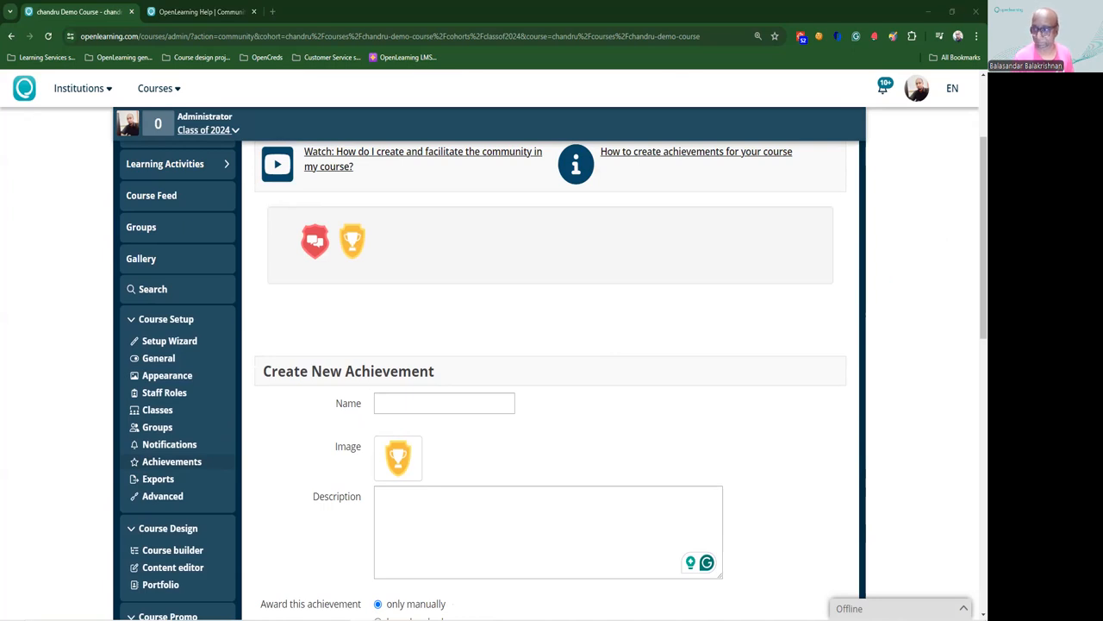
{"action": "scroll", "coordinate": [490, 345], "scroll_direction": "up", "scroll_amount": 2}
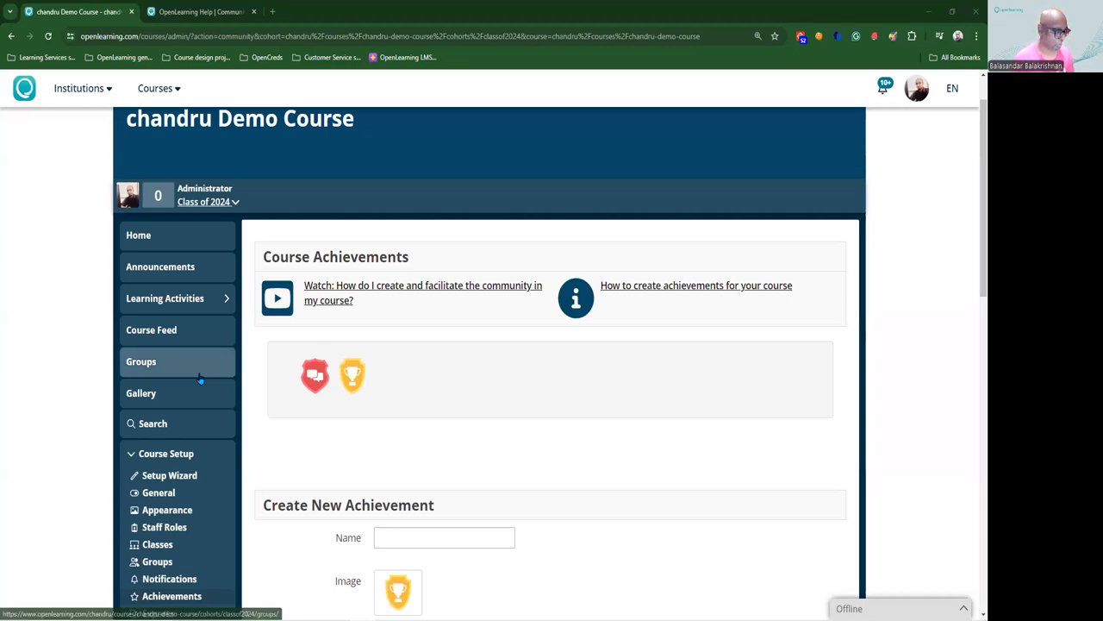
Step: Start a new course export and set its export type to Learner Data
{"action": "scroll", "coordinate": [201, 379], "scroll_direction": "down", "scroll_amount": 2}
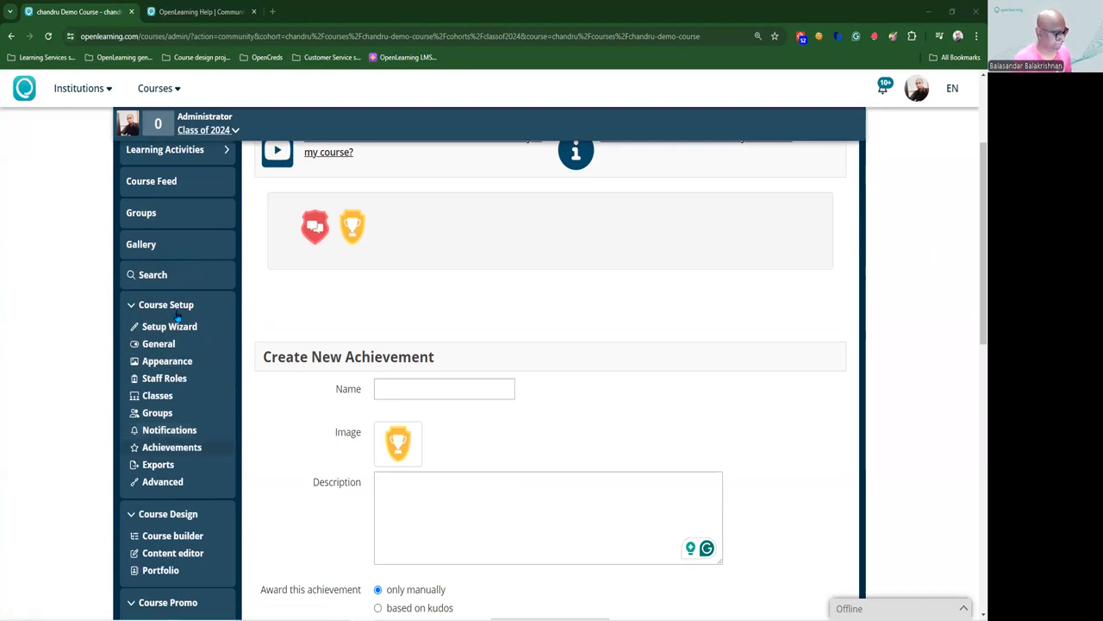
{"action": "left_click", "coordinate": [187, 463]}
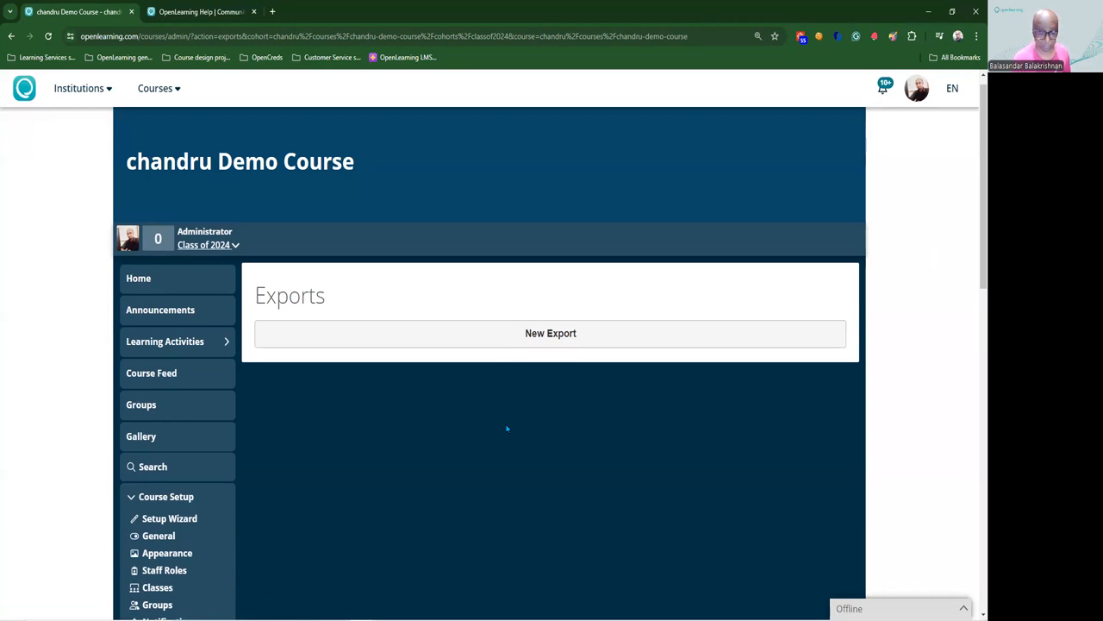
{"action": "left_click", "coordinate": [551, 338]}
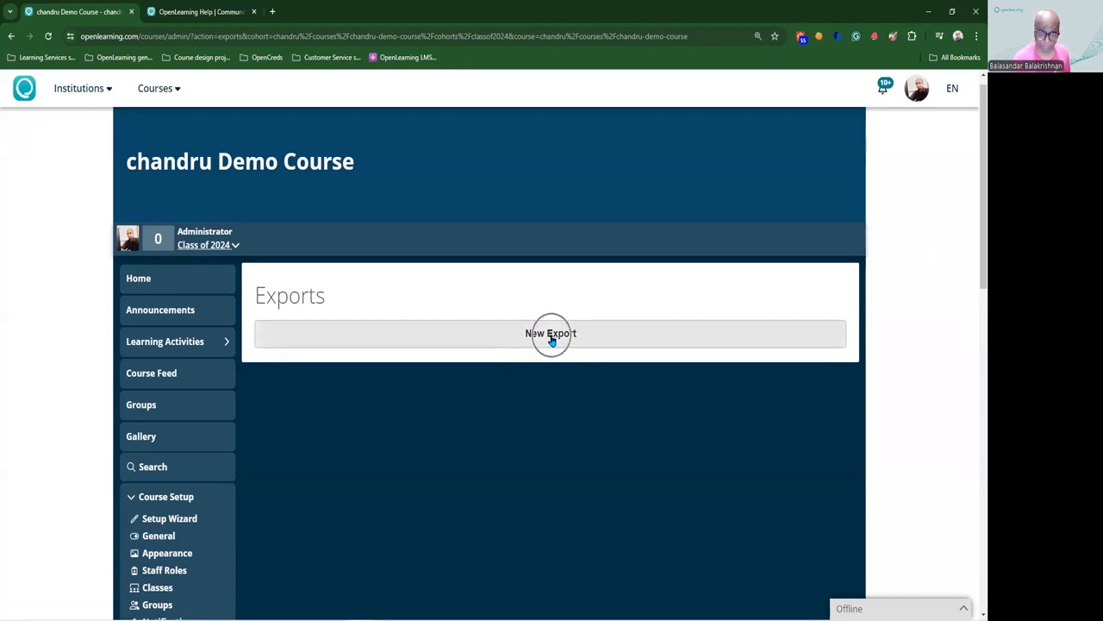
{"action": "scroll", "coordinate": [479, 401], "scroll_direction": "down", "scroll_amount": 1}
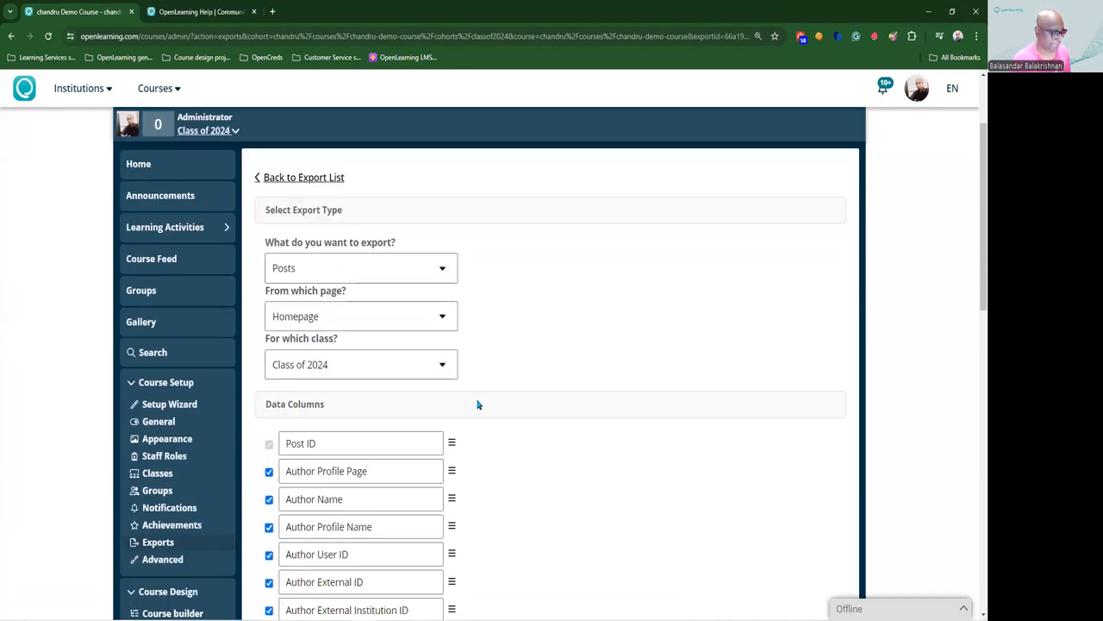
{"action": "left_click", "coordinate": [388, 274]}
{"action": "scroll", "coordinate": [334, 374], "scroll_direction": "down", "scroll_amount": 1}
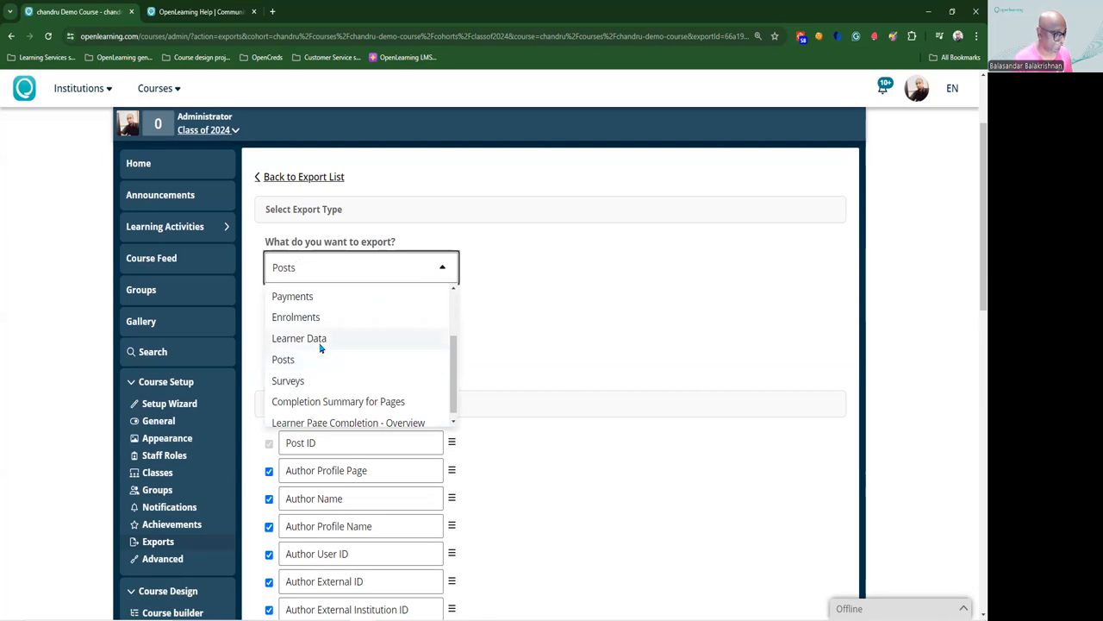
{"action": "left_click", "coordinate": [319, 344]}
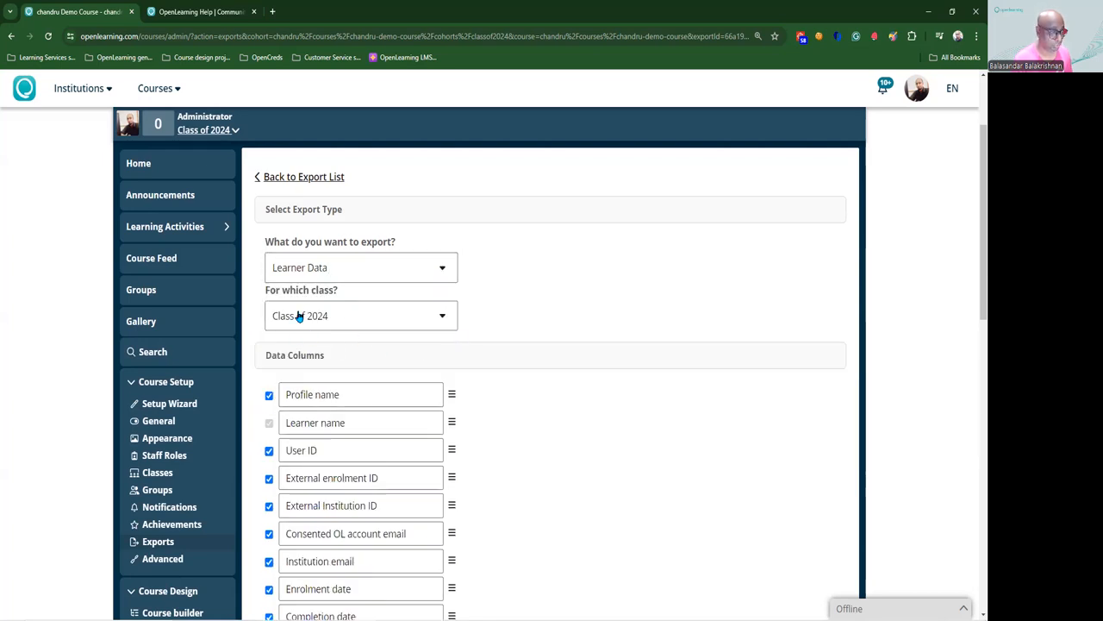
Step: Examine the data columns and additional fields offered for the Learner Data export
{"action": "scroll", "coordinate": [416, 457], "scroll_direction": "down", "scroll_amount": 2}
{"action": "scroll", "coordinate": [416, 457], "scroll_direction": "up", "scroll_amount": 1}
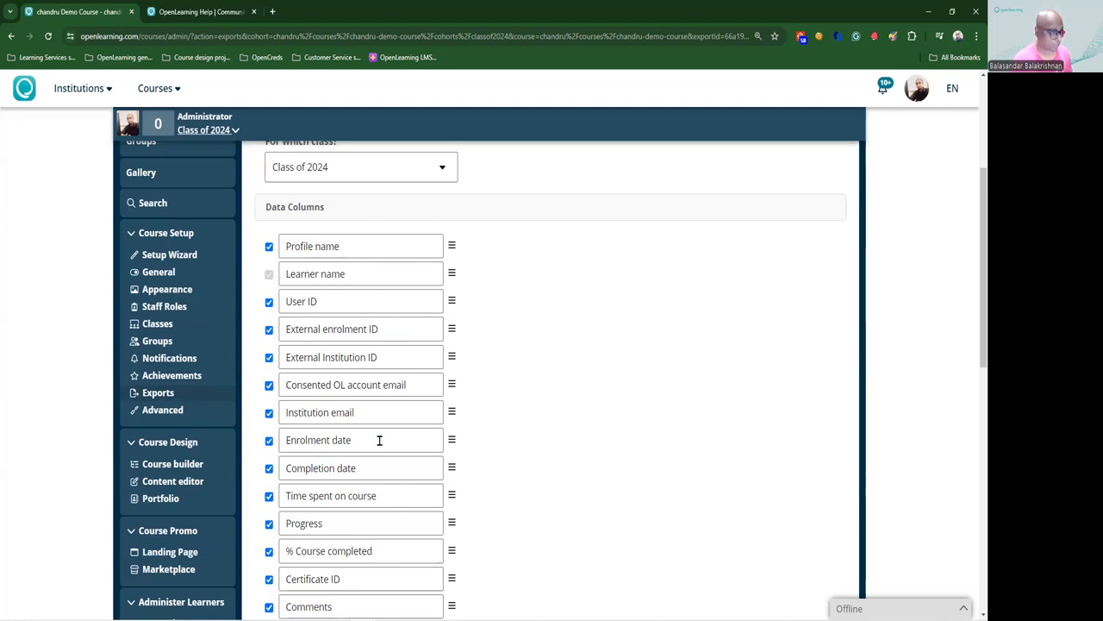
{"action": "scroll", "coordinate": [379, 440], "scroll_direction": "down", "scroll_amount": 1}
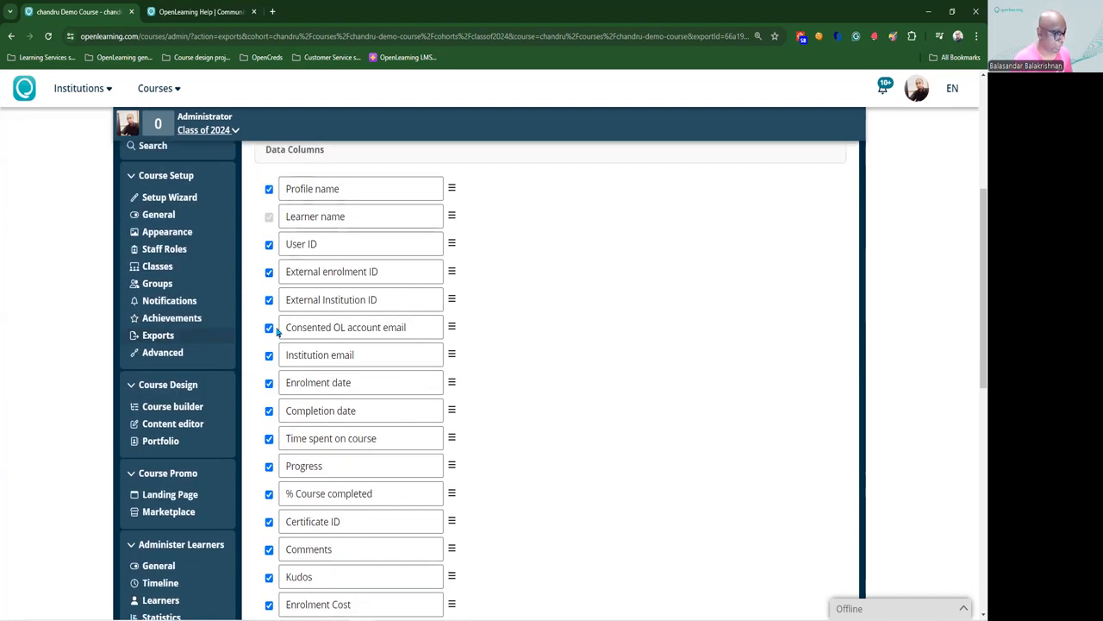
{"action": "mouse_move", "coordinate": [452, 328]}
{"action": "left_mouse_down"}
{"action": "mouse_move", "coordinate": [452, 299]}
{"action": "mouse_move", "coordinate": [453, 326]}
{"action": "left_mouse_up"}
{"action": "scroll", "coordinate": [372, 456], "scroll_direction": "down", "scroll_amount": 3}
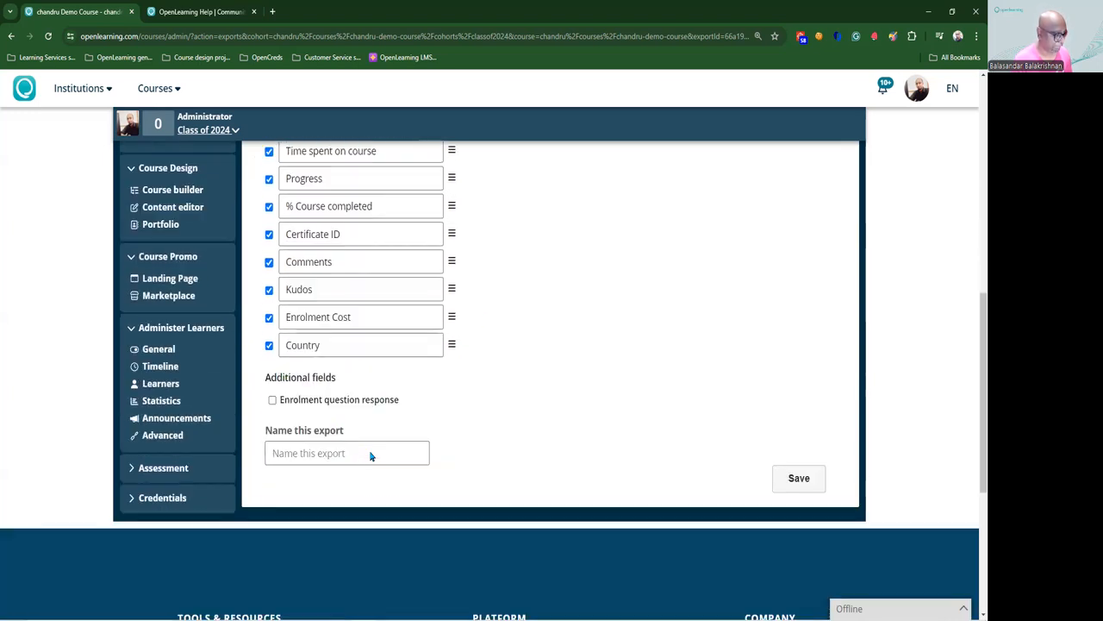
Step: Name the learner data export "Learner data (2024)" and save its settings
{"action": "left_click", "coordinate": [346, 454]}
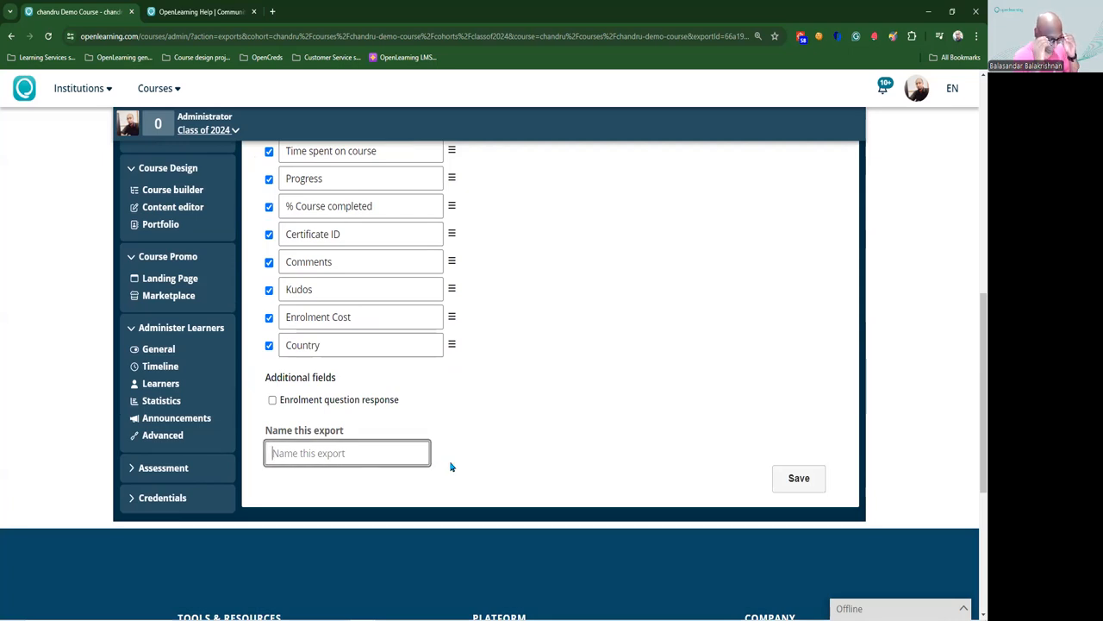
{"action": "type", "text": "Learner data (20"}
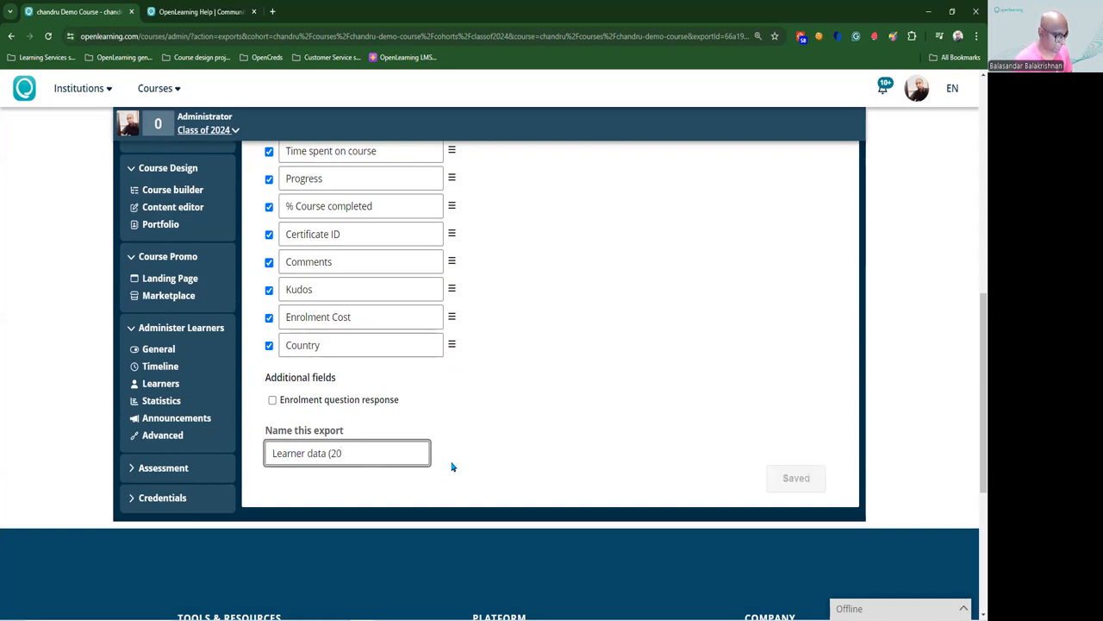
{"action": "scroll", "coordinate": [451, 467], "scroll_direction": "up", "scroll_amount": 5}
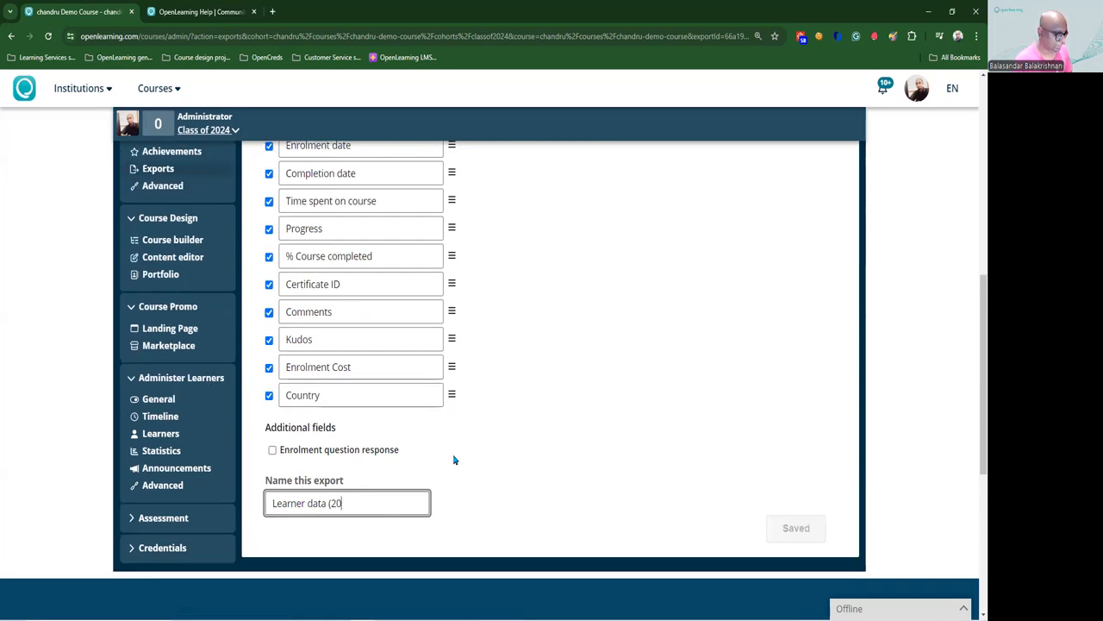
{"action": "scroll", "coordinate": [454, 462], "scroll_direction": "down", "scroll_amount": 2}
{"action": "scroll", "coordinate": [454, 461], "scroll_direction": "down", "scroll_amount": 2}
{"action": "type", "text": "2"}
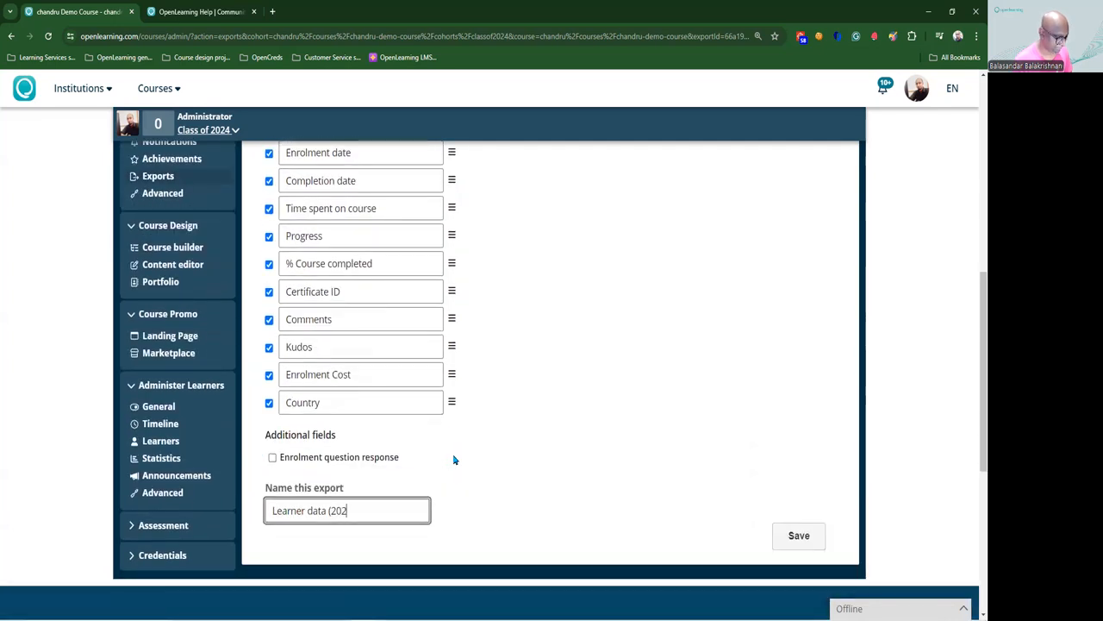
{"action": "type", "text": "4)"}
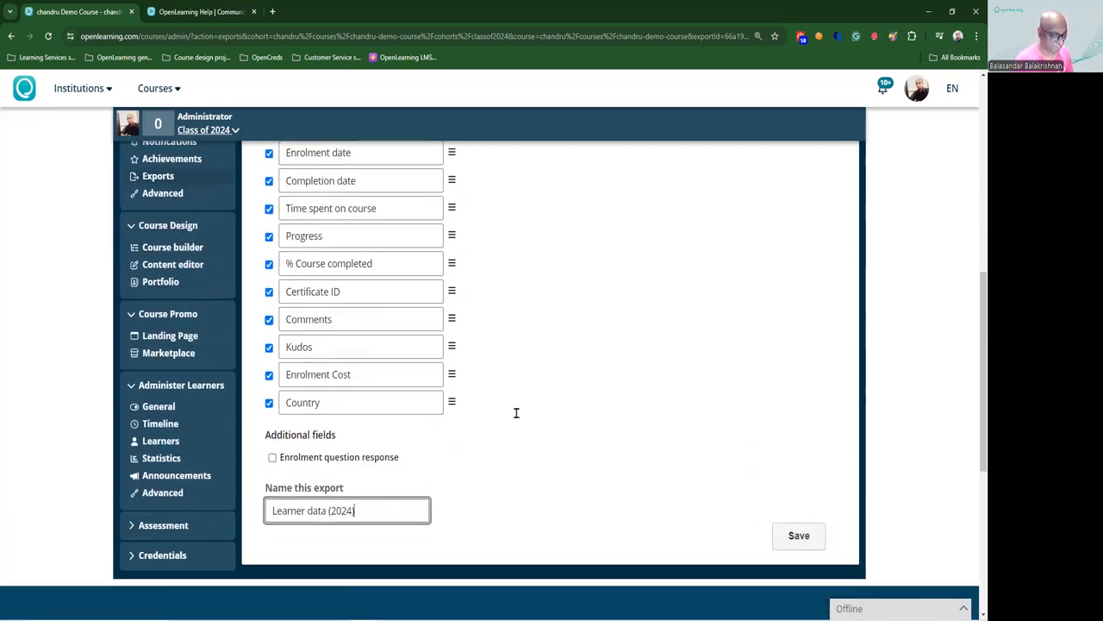
{"action": "left_click", "coordinate": [780, 535]}
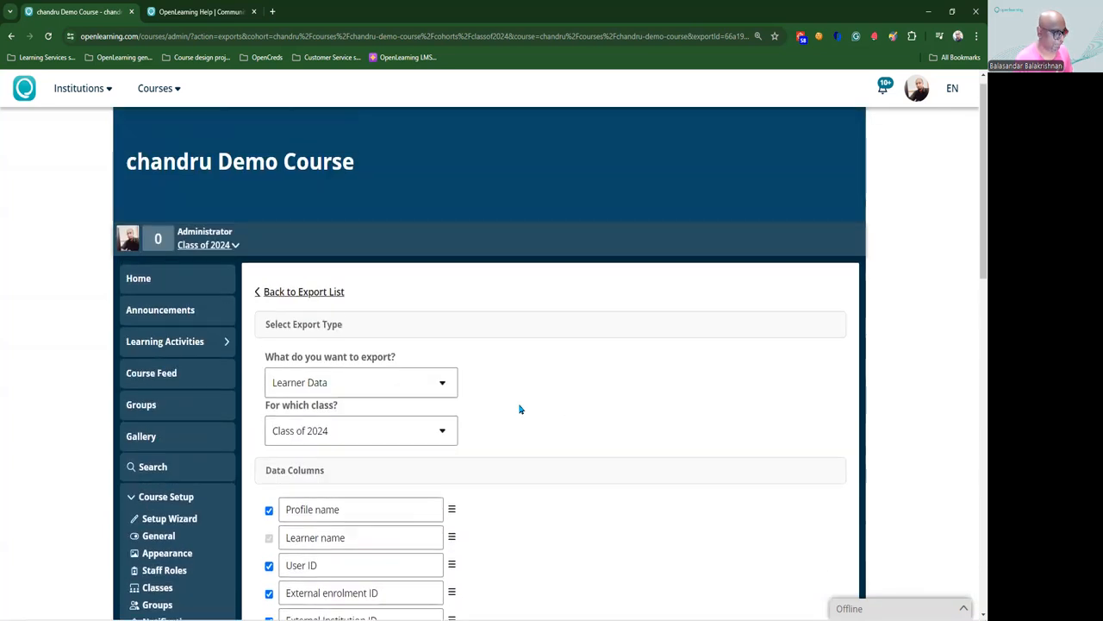
Step: Return to the export list and run the "Learner data (2024)" export
{"action": "left_click", "coordinate": [288, 293]}
{"action": "scroll", "coordinate": [256, 367], "scroll_direction": "down", "scroll_amount": 1}
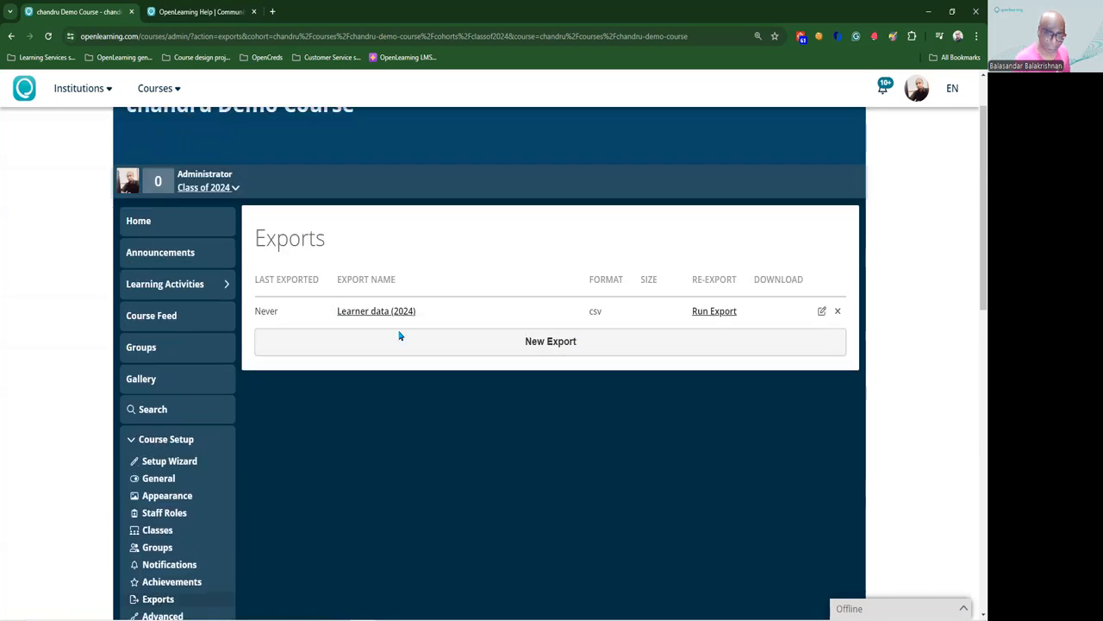
{"action": "left_click", "coordinate": [728, 313]}
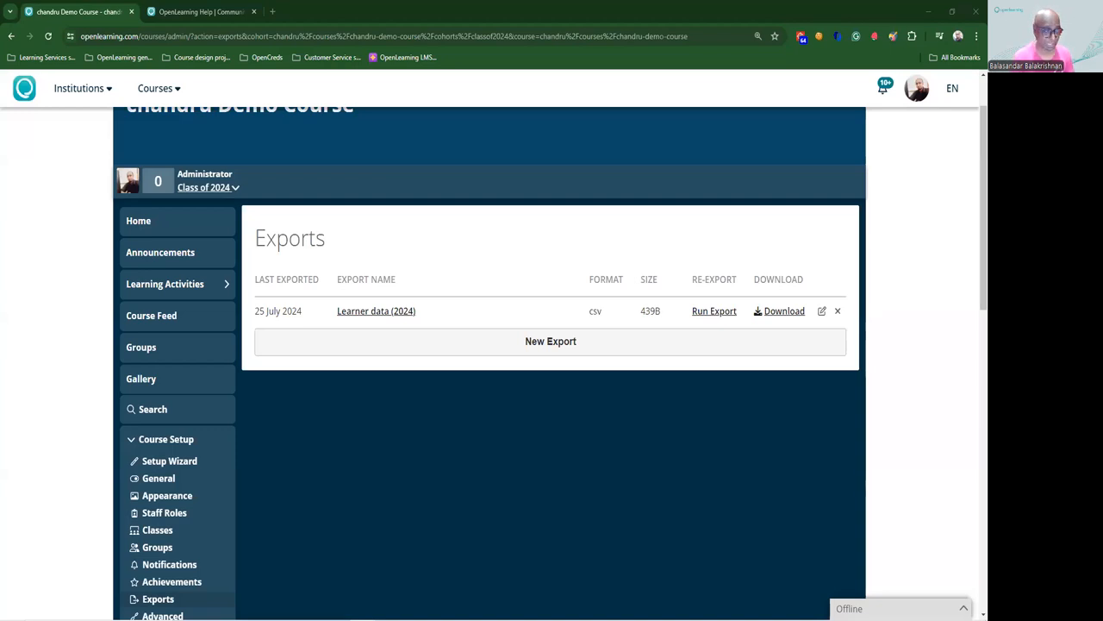
Step: Switch to the OpenLearning Help Community site and look over its search, latest news and support categories
{"action": "left_click", "coordinate": [190, 11]}
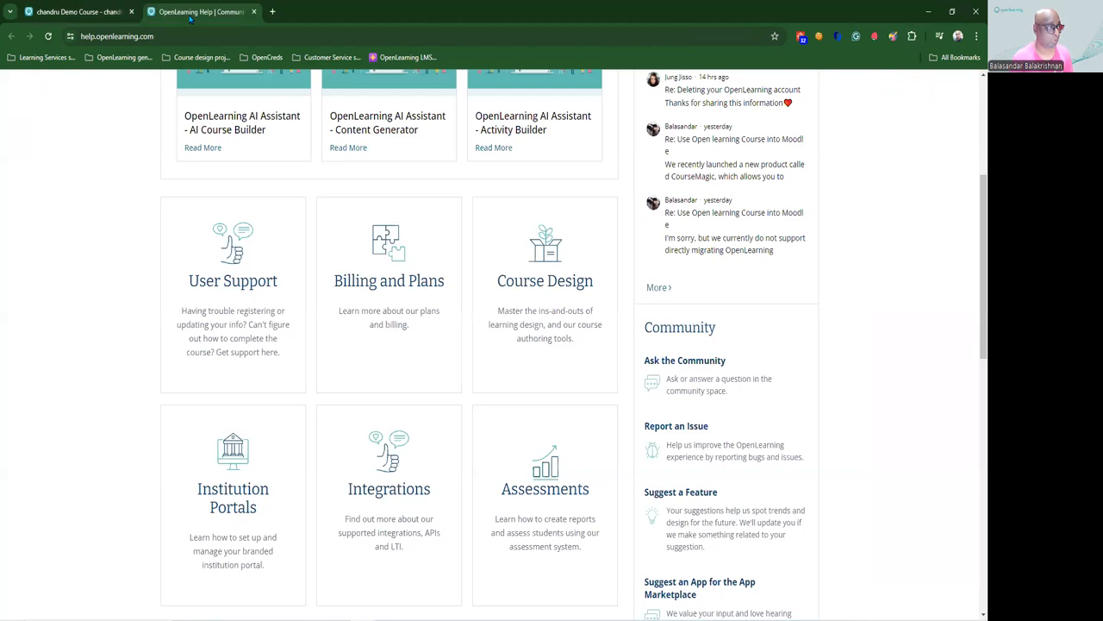
{"action": "scroll", "coordinate": [468, 286], "scroll_direction": "up", "scroll_amount": 3}
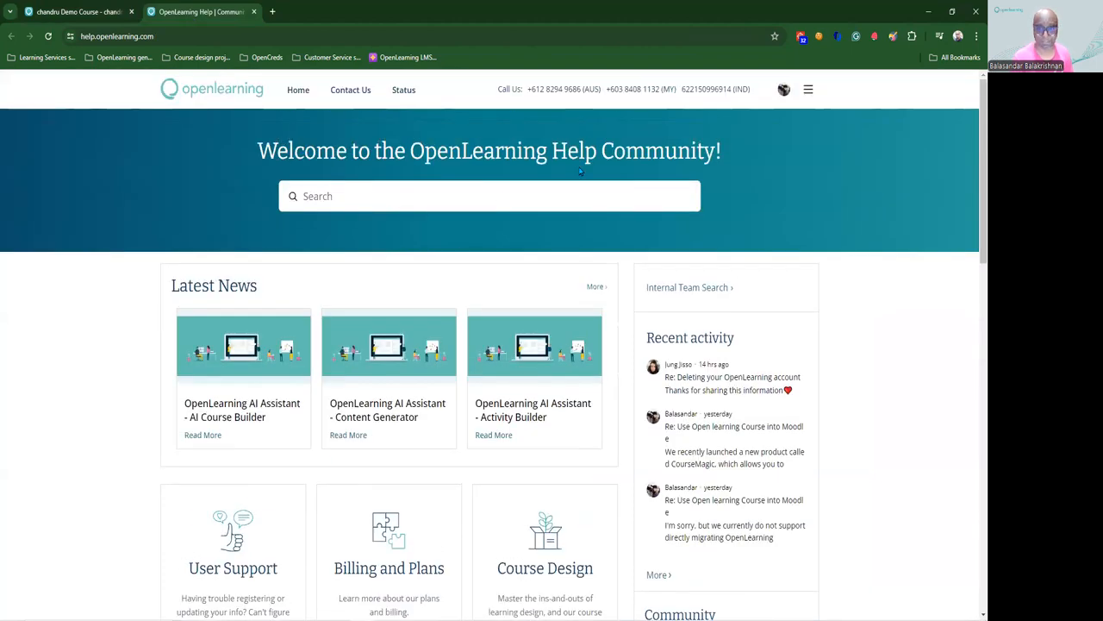
{"action": "scroll", "coordinate": [349, 388], "scroll_direction": "down", "scroll_amount": 2}
{"action": "scroll", "coordinate": [348, 388], "scroll_direction": "down", "scroll_amount": 2}
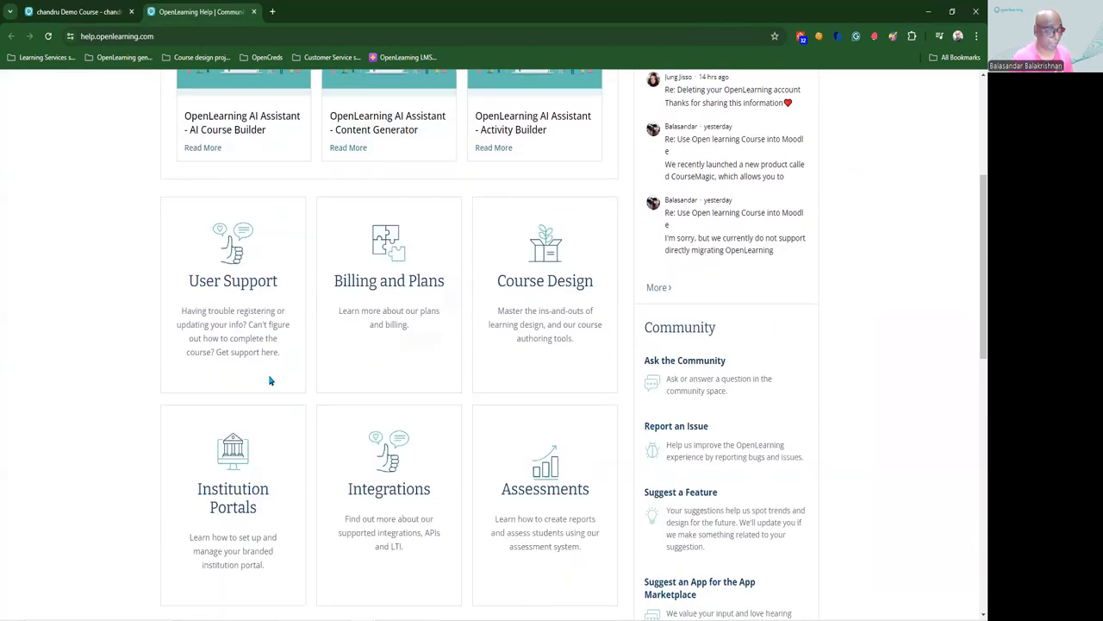